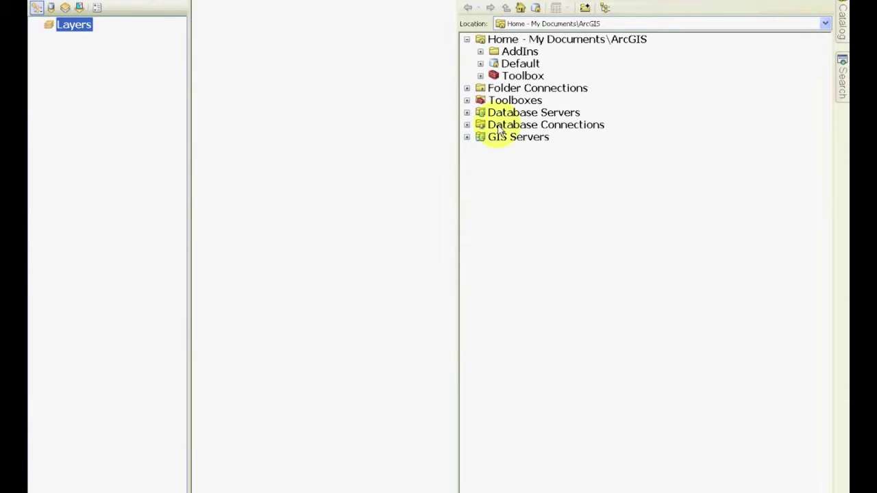
- Expand Folder Connections in the Catalog to list the connected lab and project folders
click(467, 88)
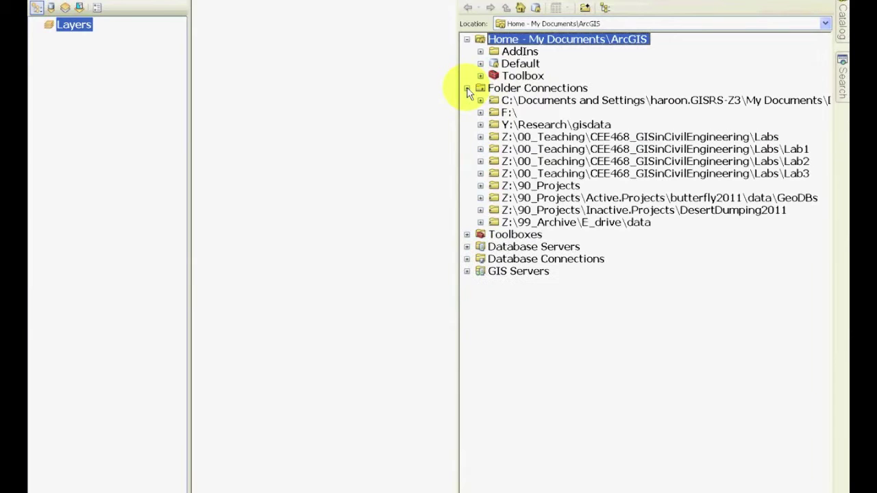
- Browse to Labs > Lab4 > Lab4_Data and drag UNLV_Quickbird_Multispectral_Image onto the map
click(480, 173)
click(480, 174)
click(480, 137)
click(494, 198)
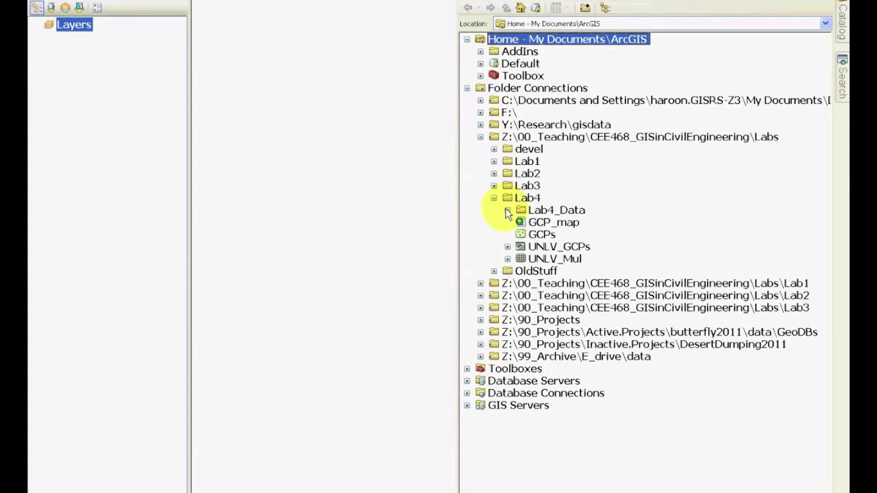
click(507, 211)
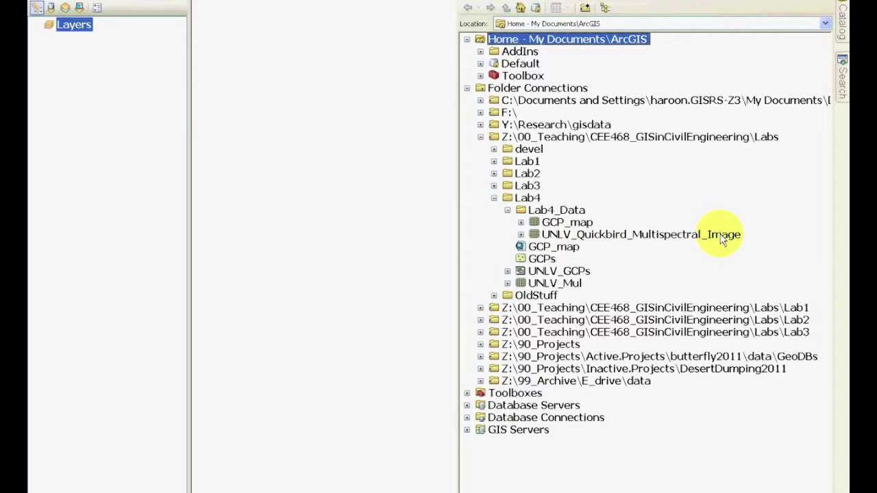
drag(722, 240, 407, 221)
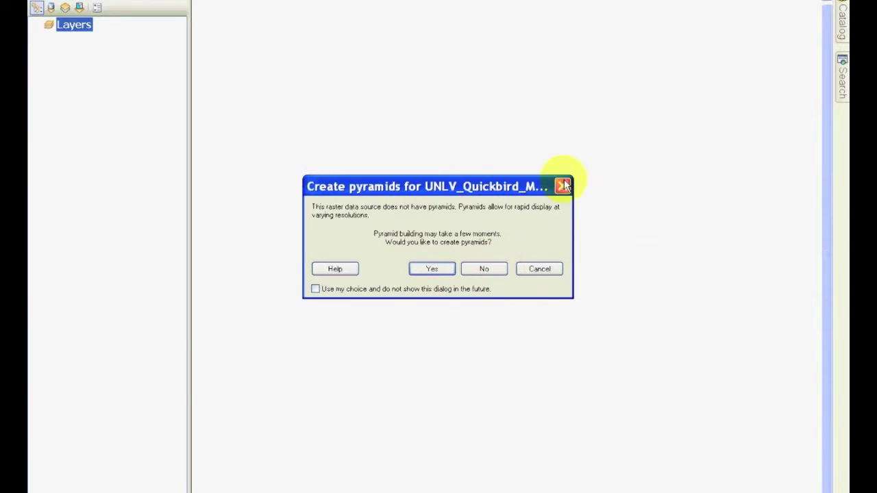
- Build pyramids for the QuickBird image and dismiss the Unknown Spatial Reference warning
click(448, 266)
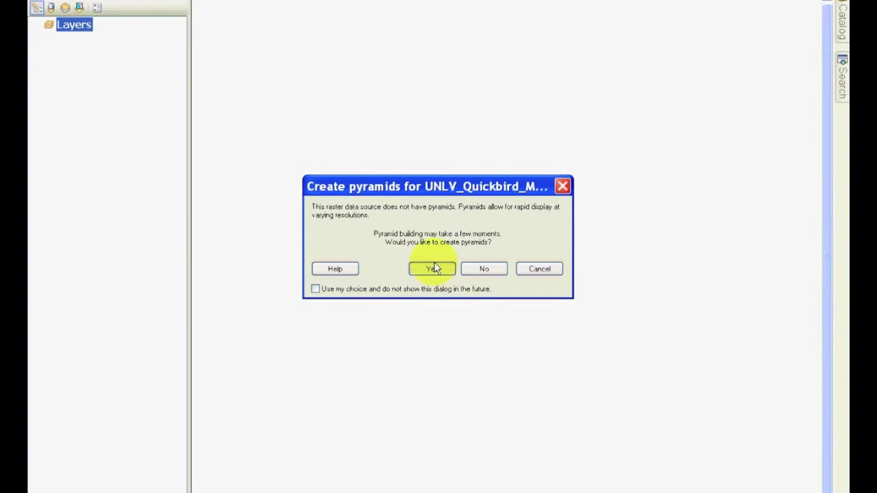
click(435, 269)
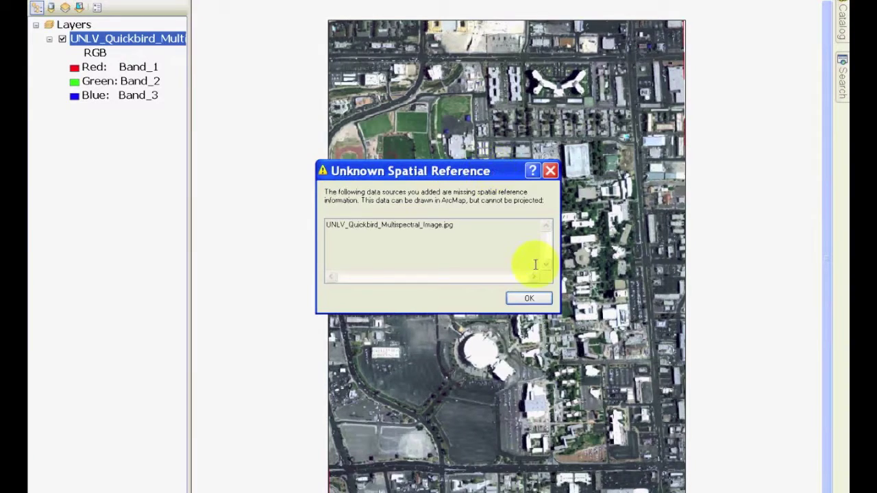
click(527, 300)
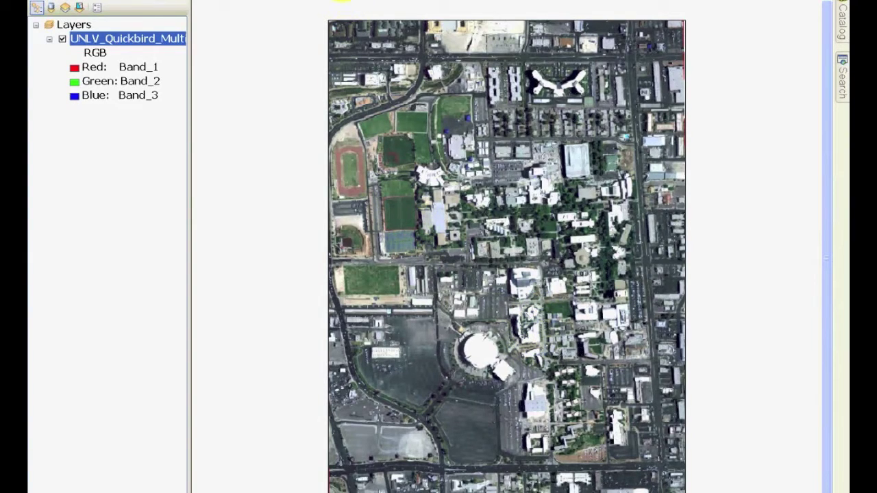
- Turn on the Georeferencing toolbar from the toolbar list, then open the image layer's context menu
right_click(342, 1)
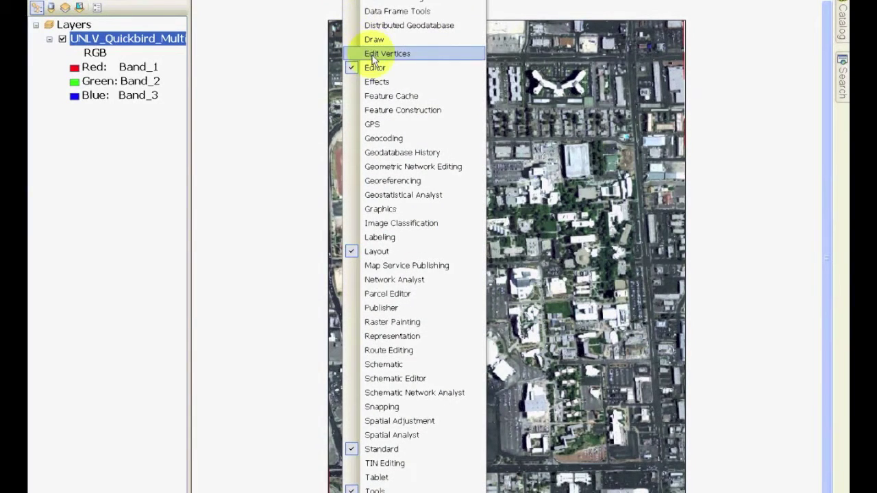
click(388, 183)
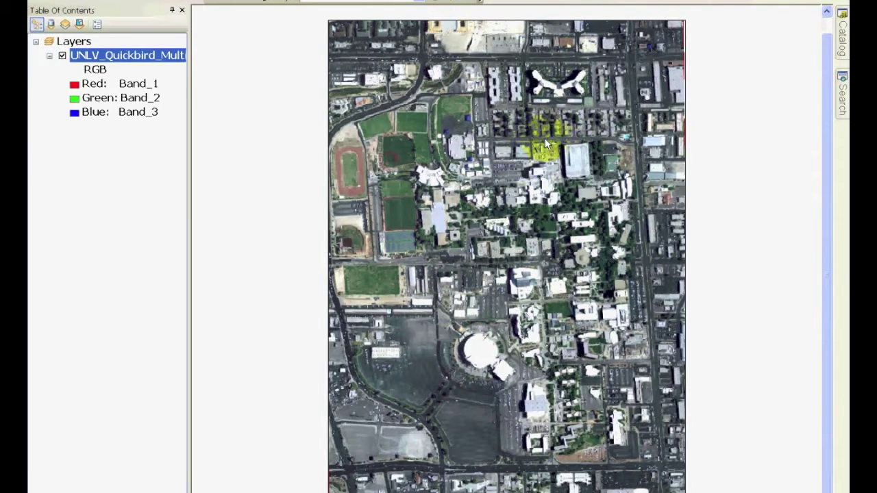
right_click(112, 63)
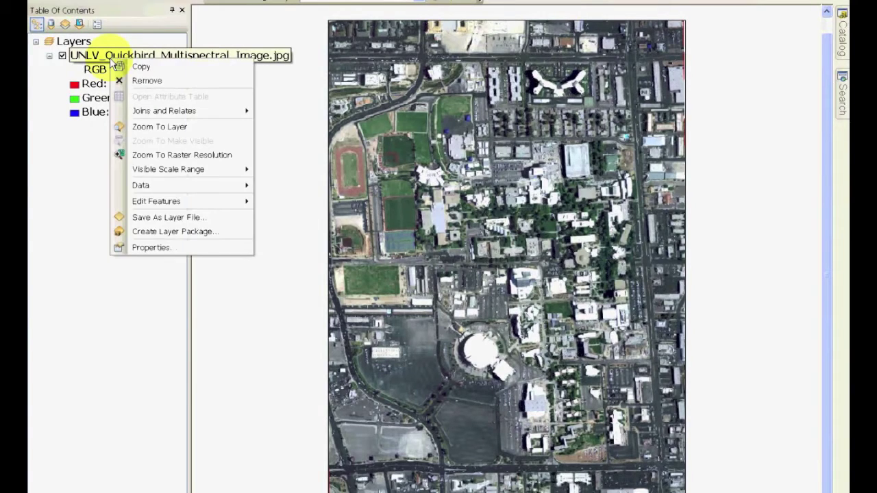
- Check the image layer's Source extent (2549.5 by -3299.5) and Undefined spatial reference in Layer Properties
click(157, 250)
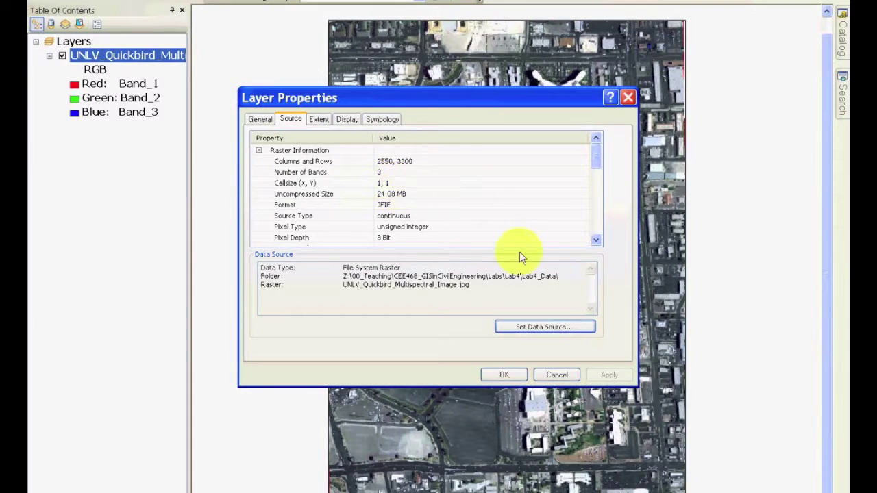
click(596, 240)
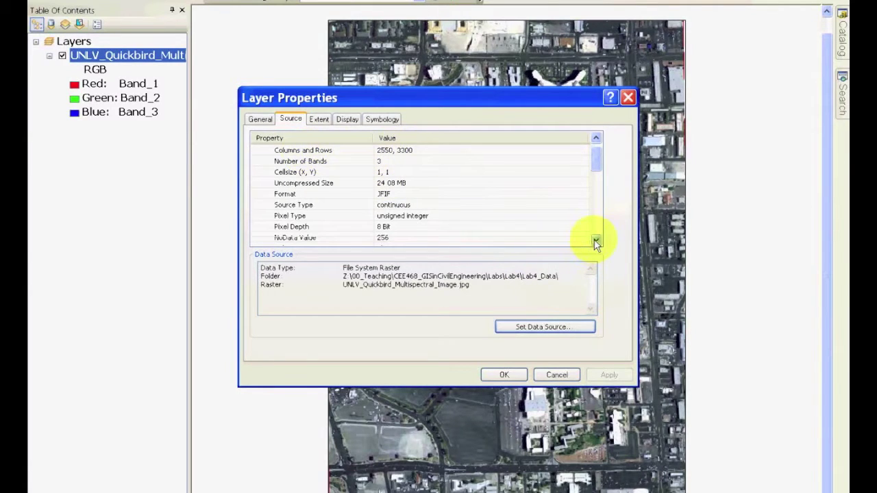
click(597, 239)
click(597, 240)
click(596, 242)
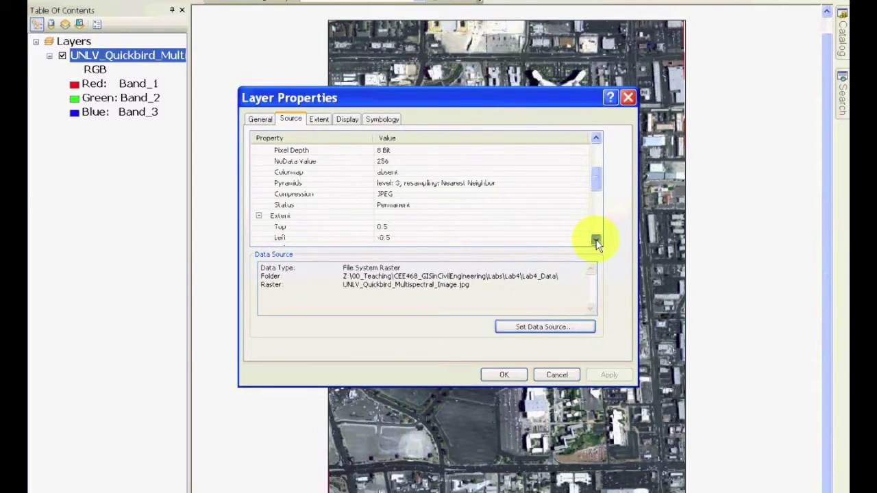
click(596, 241)
click(596, 241)
click(295, 196)
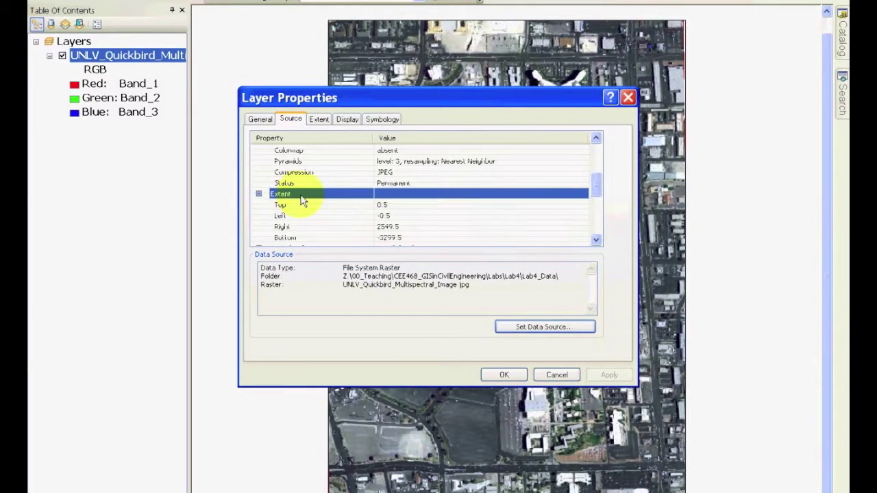
click(595, 240)
click(596, 240)
click(596, 241)
click(596, 240)
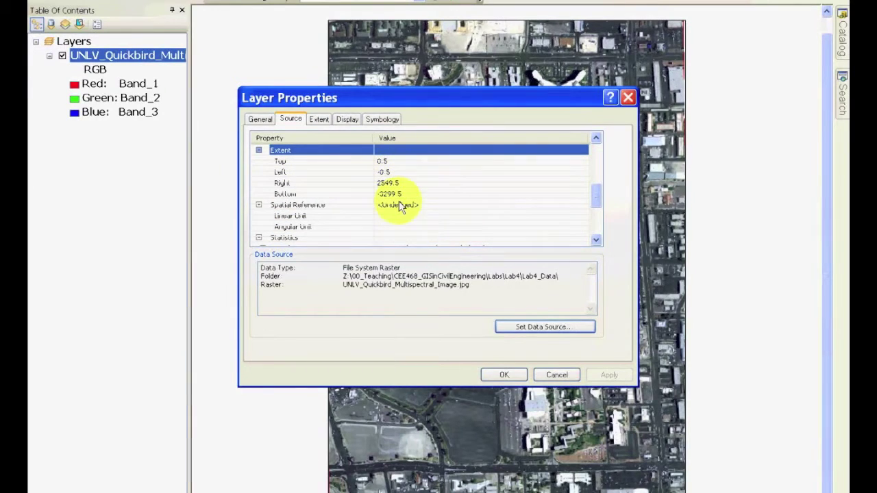
click(291, 205)
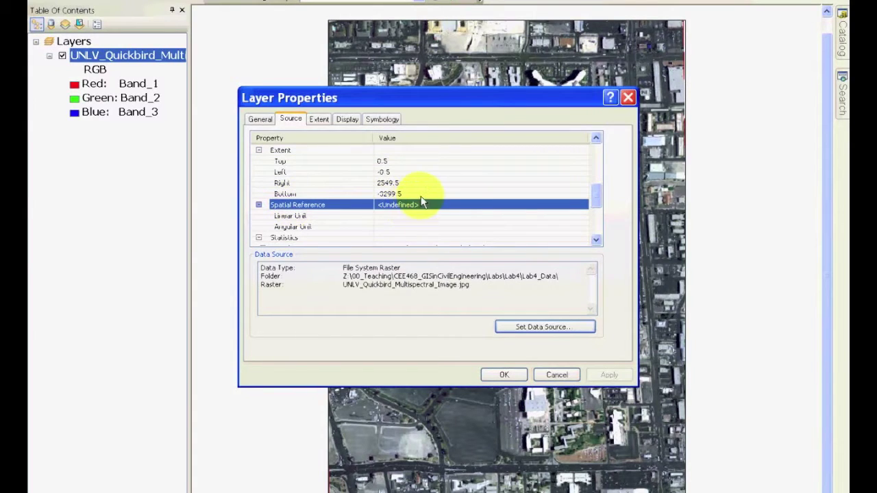
scroll(421, 202, down, 1)
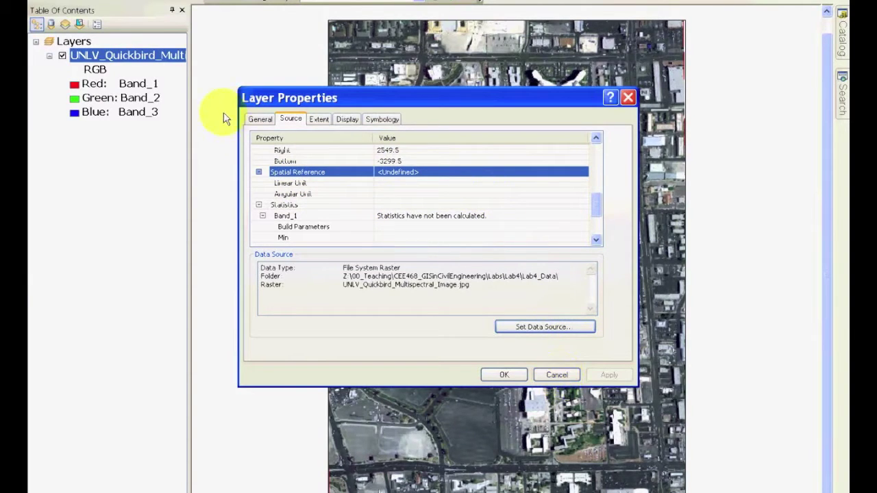
click(260, 119)
- Review the RGB Composite symbology (Band_1 red, Band_2 green, Band_3 blue) and cancel Layer Properties
click(381, 121)
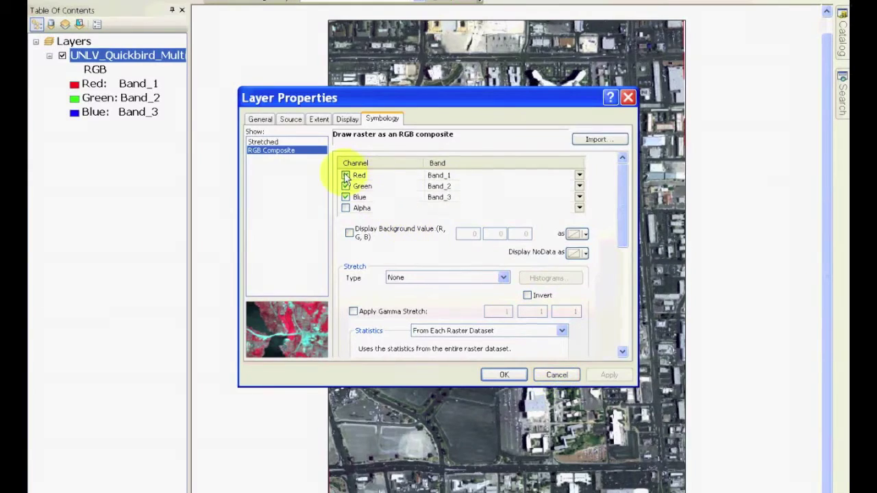
click(346, 196)
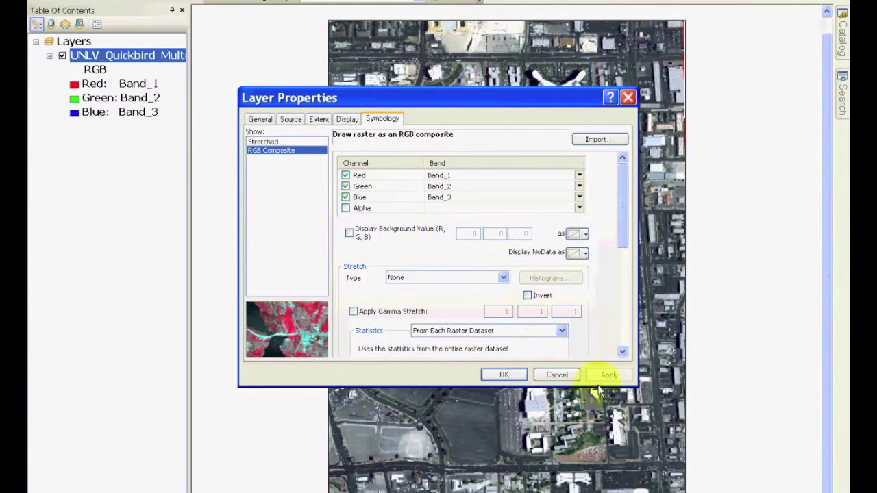
click(556, 376)
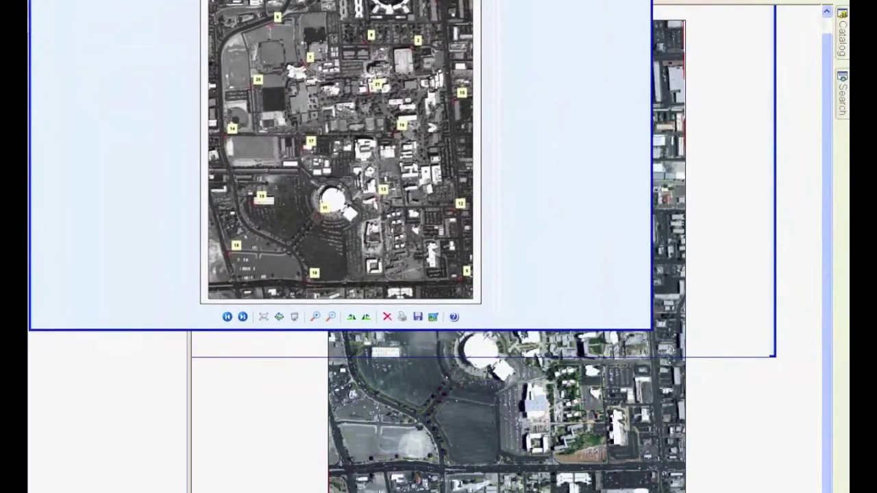
click(714, 98)
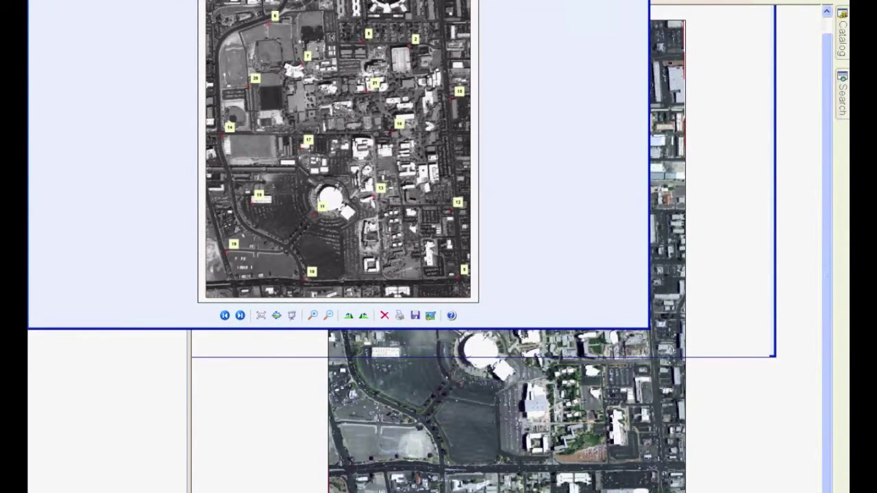
click(363, 36)
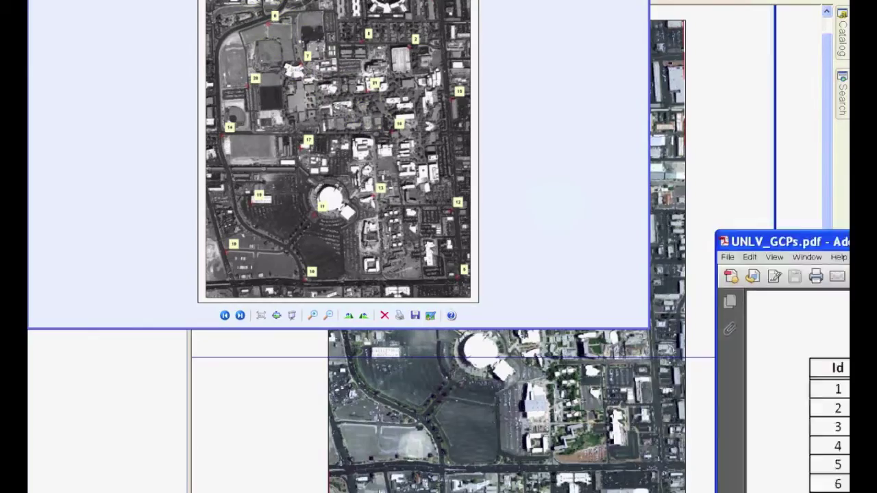
drag(876, 244, 580, 235)
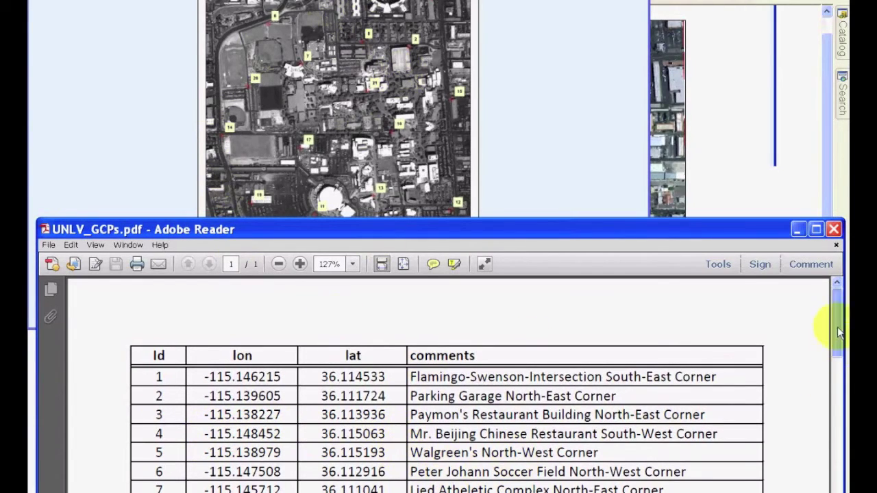
- Bring the UNLV_GCPs.pdf table forward and scroll to its header and points 1–8
drag(837, 327, 837, 390)
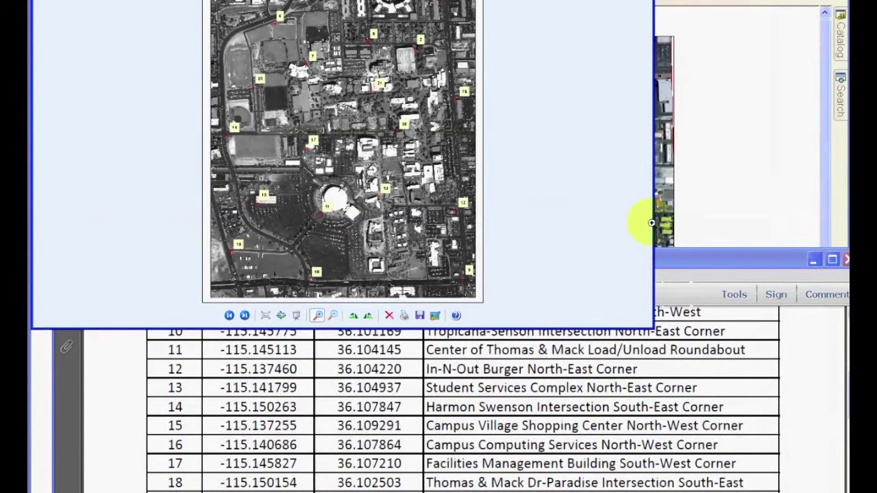
click(682, 267)
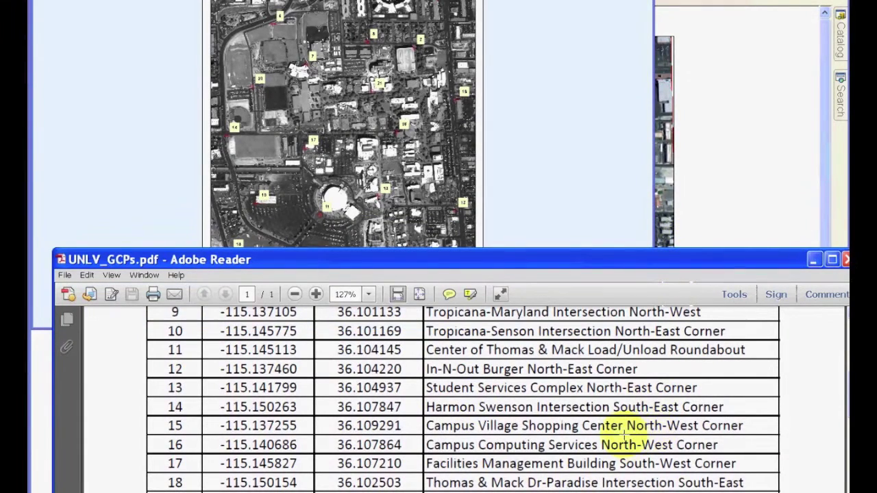
scroll(620, 428, up, 3)
scroll(619, 428, up, 3)
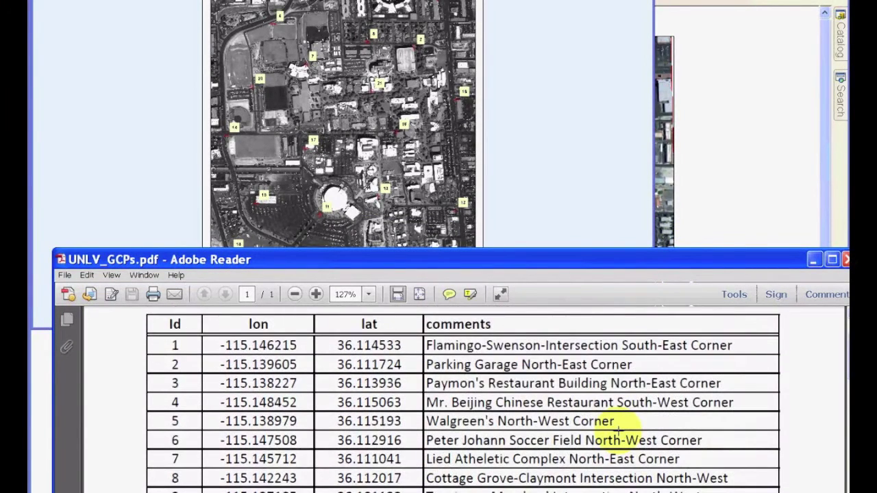
scroll(619, 426, up, 2)
scroll(624, 429, down, 2)
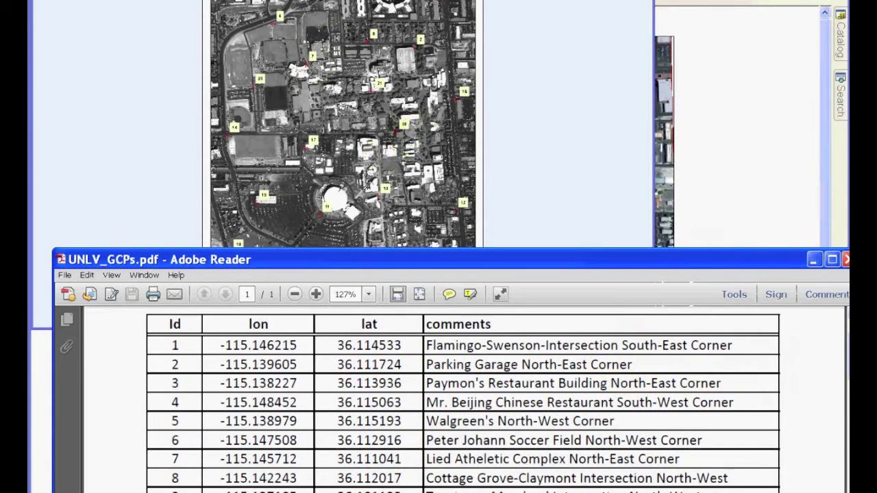
- Zoom the GCP map in around markers 4, 1 and 6, then minimize the viewer
click(405, 125)
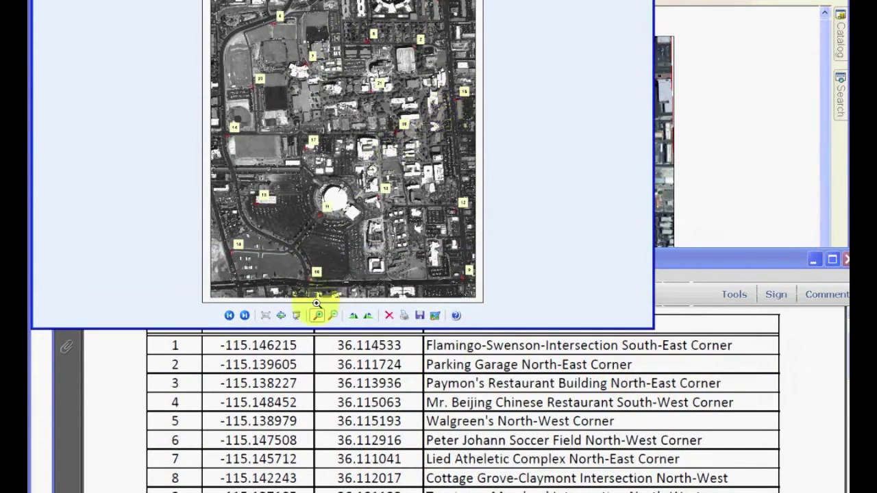
click(300, 5)
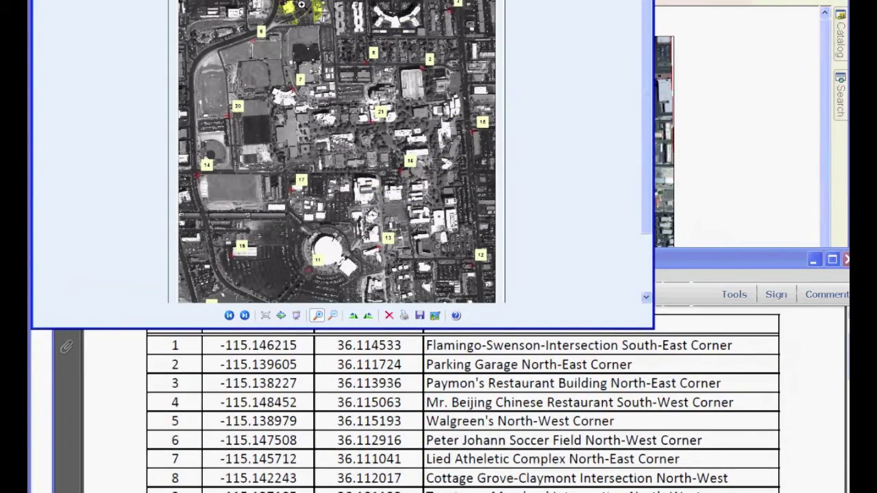
click(278, 3)
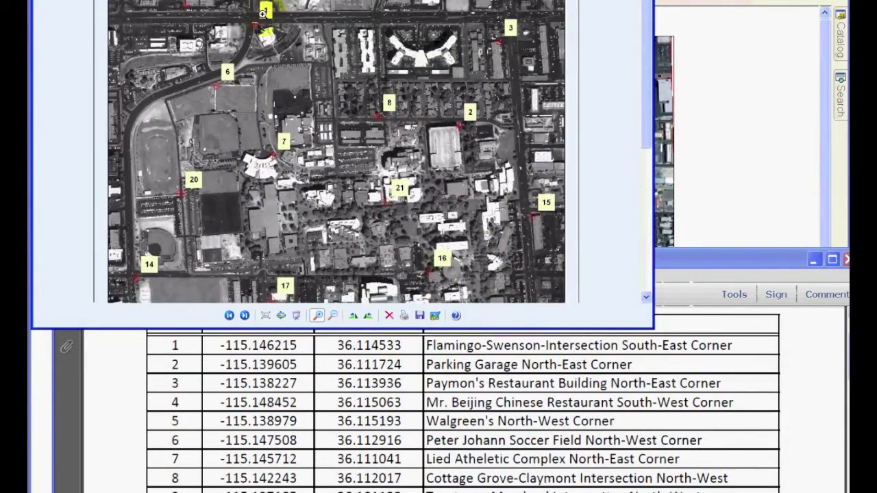
click(239, 41)
click(295, 92)
click(350, 122)
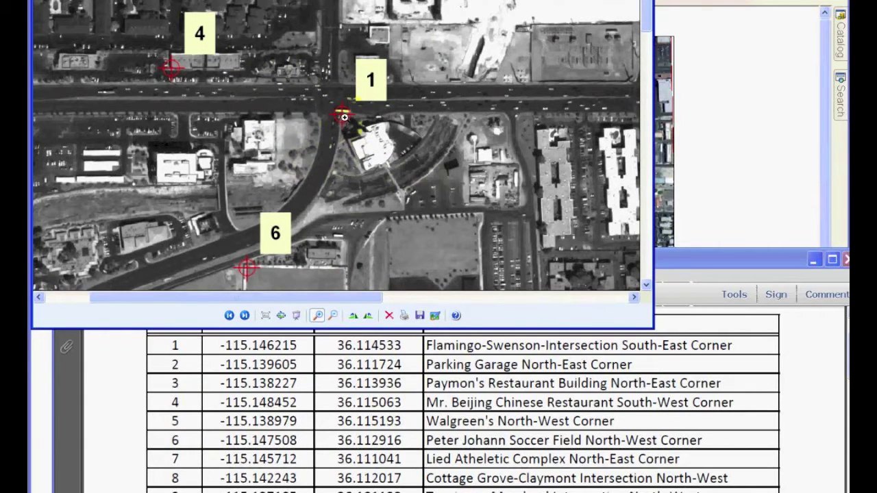
key(super+Down)
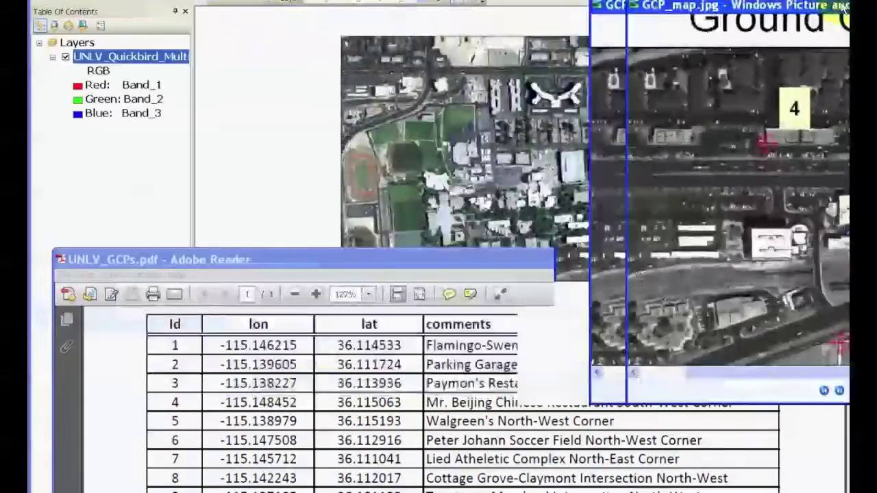
- Select point 1's longitude -115.146215 in the PDF table and move the Reader window aside
click(466, 260)
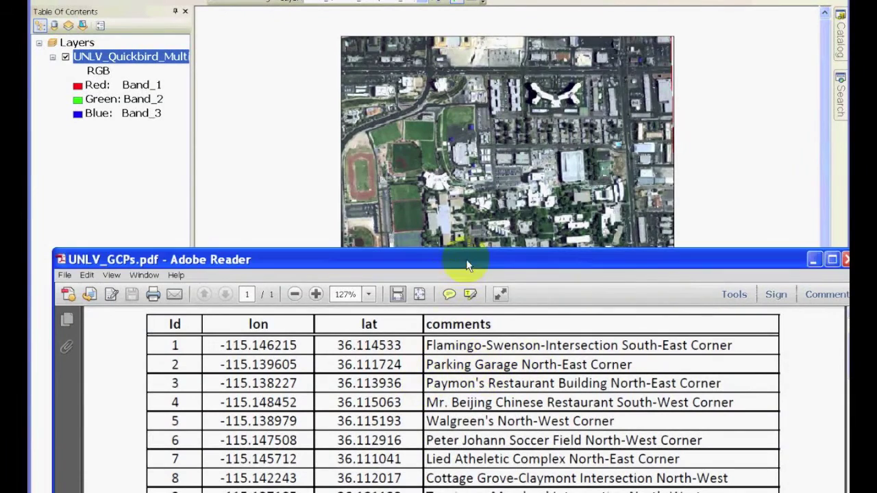
drag(221, 346, 300, 349)
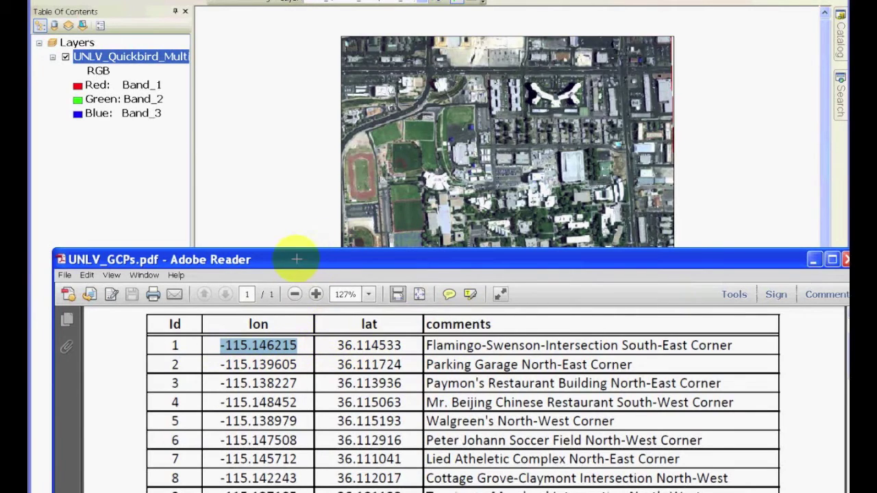
drag(290, 254, 295, 492)
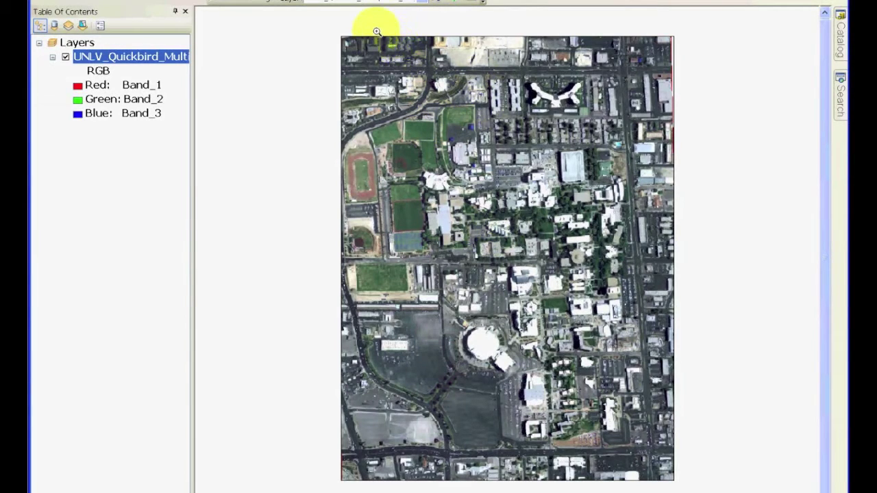
- Zoom the QuickBird image in on the road intersection at its top edge
drag(466, 38, 477, 103)
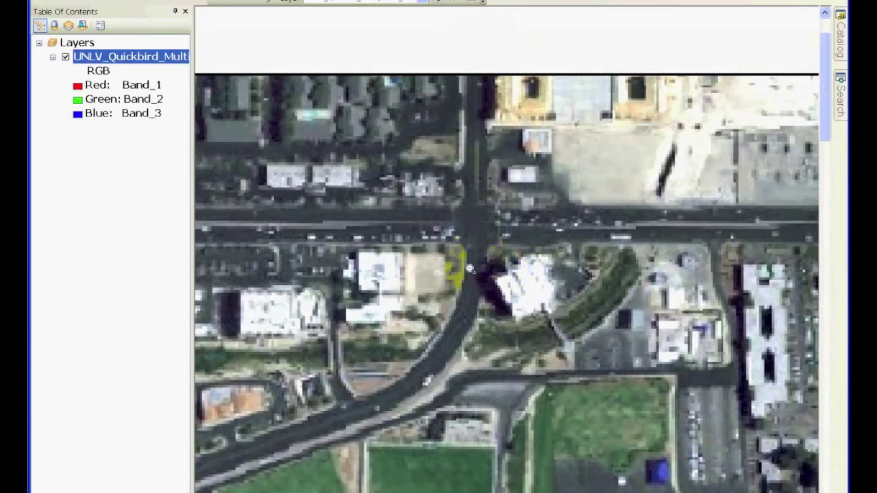
scroll(472, 252, up, 1)
scroll(510, 267, up, 1)
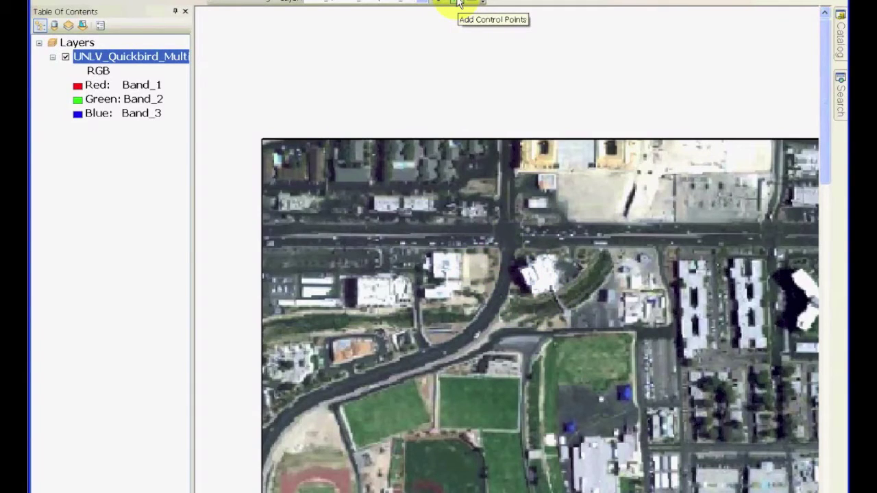
- Place control point 1 at the intersection's south-east corner with the Add Control Points tool
click(458, 3)
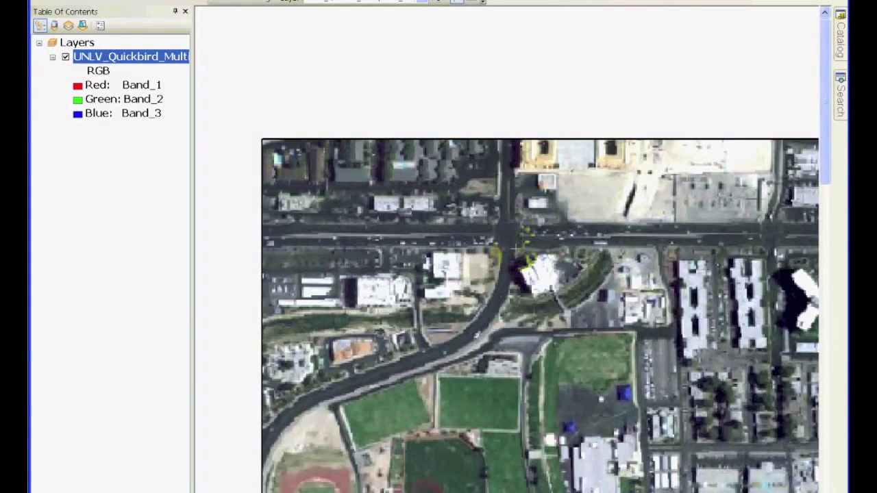
click(515, 247)
- Give the intersection-corner control point map coordinates X -115.146215 and Y 36.114533 via Input X and Y
right_click(497, 229)
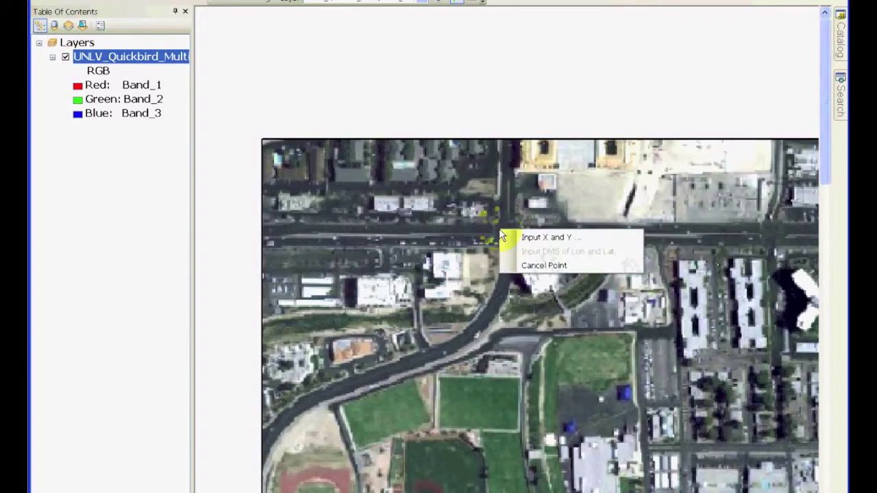
click(568, 238)
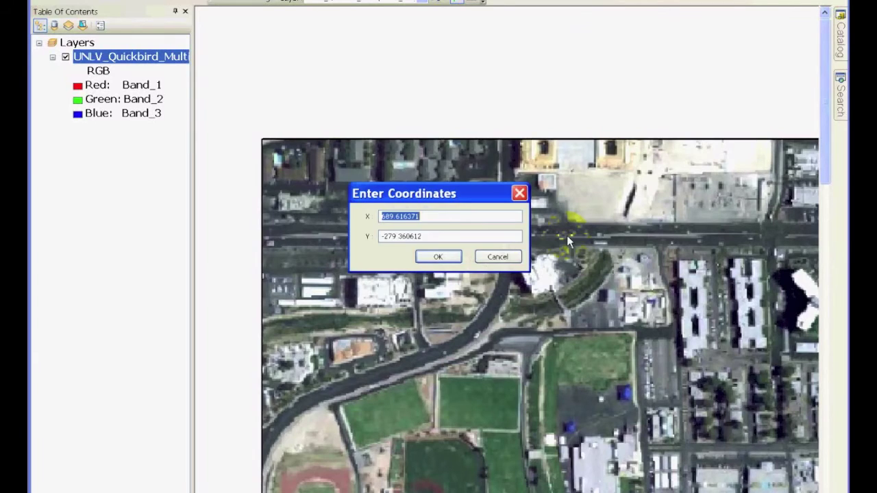
click(428, 216)
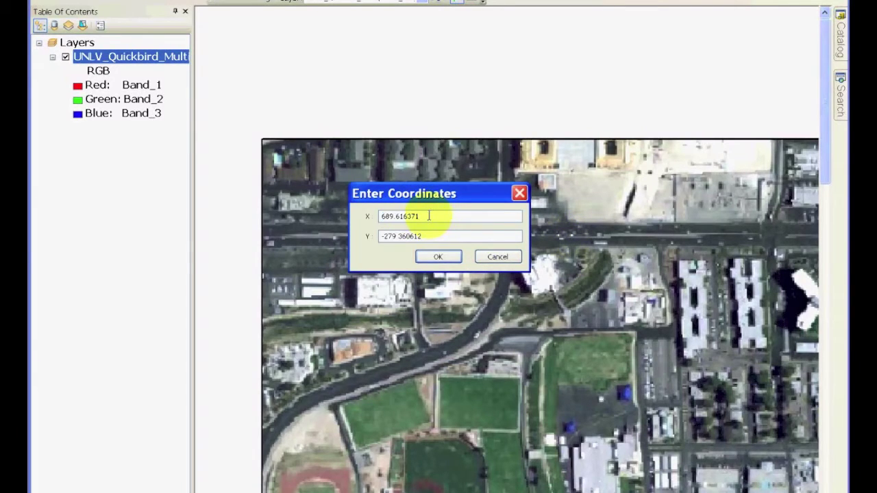
key(BackSpace)
key(BackSpace)
key(BackSpace)
key(BackSpace)
key(BackSpace)
key(BackSpace)
key(BackSpace)
key(BackSpace)
key(BackSpace)
text(-115 146215)
click(434, 235)
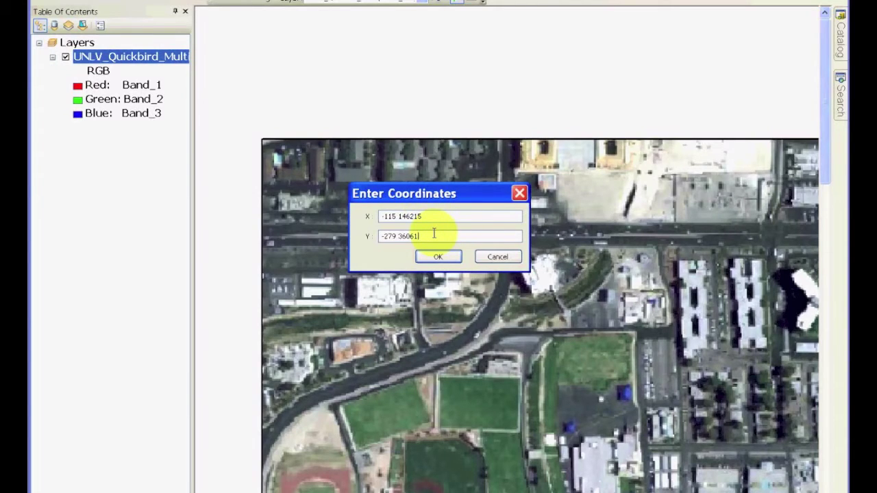
key(BackSpace)
key(BackSpace)
key(BackSpace)
key(BackSpace)
key(BackSpace)
key(BackSpace)
key(BackSpace)
key(BackSpace)
key(BackSpace)
key(BackSpace)
text(36.114533)
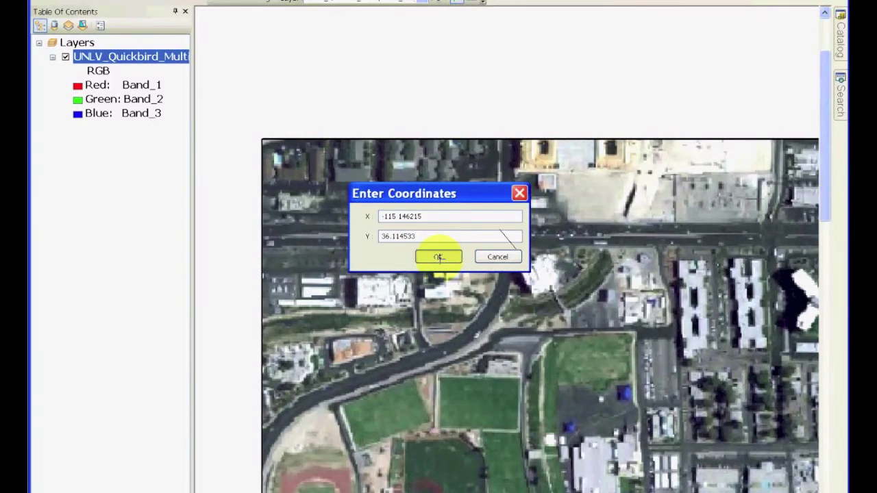
click(439, 259)
click(541, 333)
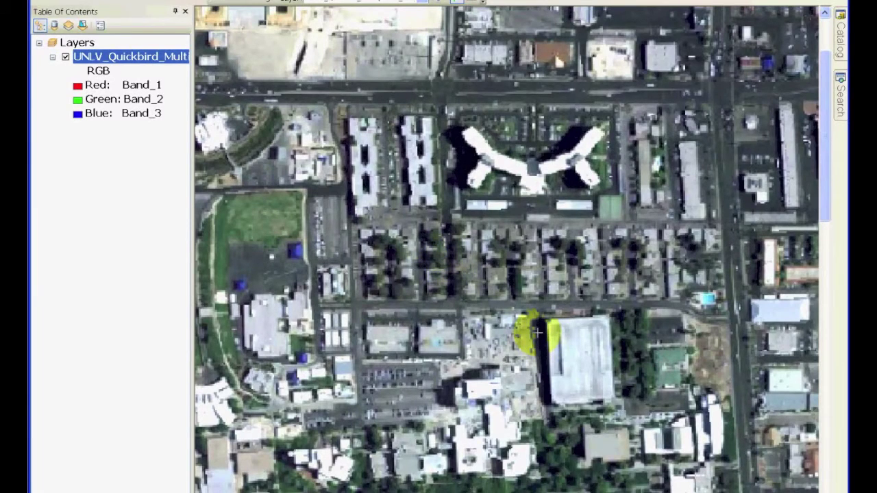
click(653, 322)
click(582, 279)
click(541, 237)
click(574, 261)
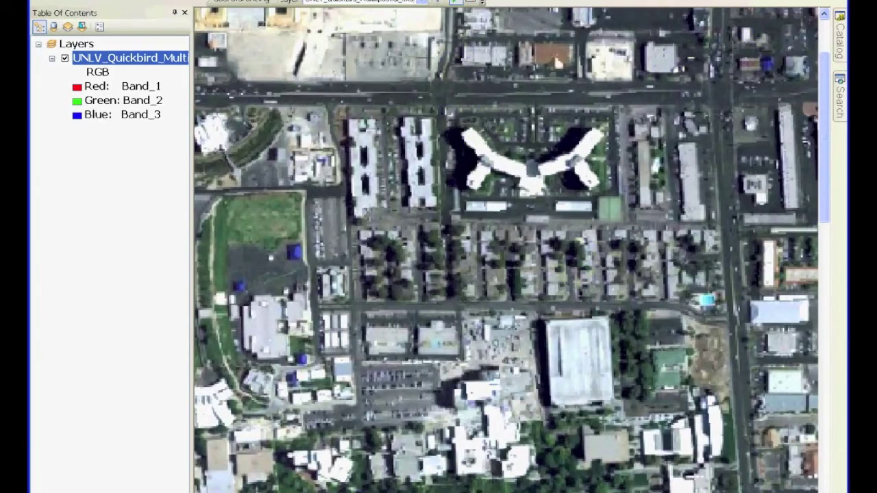
key(alt+Tab)
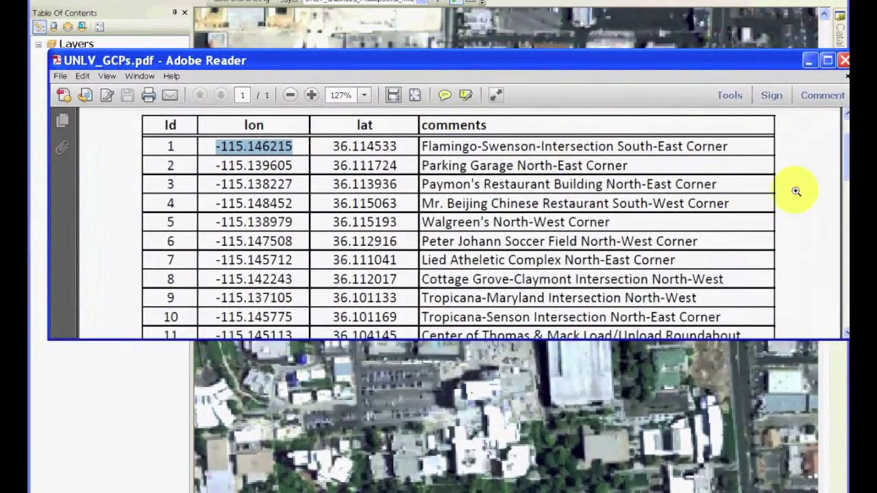
- Scroll the GCP table to point 12 and highlight 'North-East Corner' of In-N-Out Burger
scroll(796, 191, down, 2)
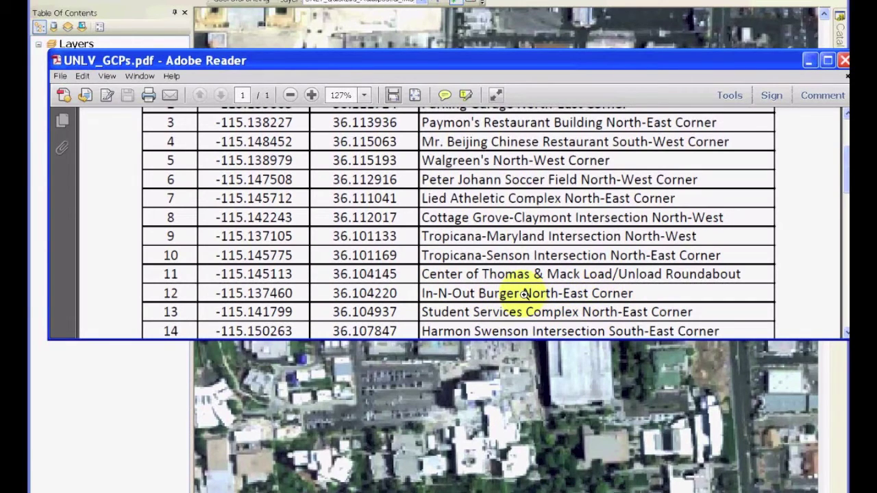
drag(524, 293, 634, 295)
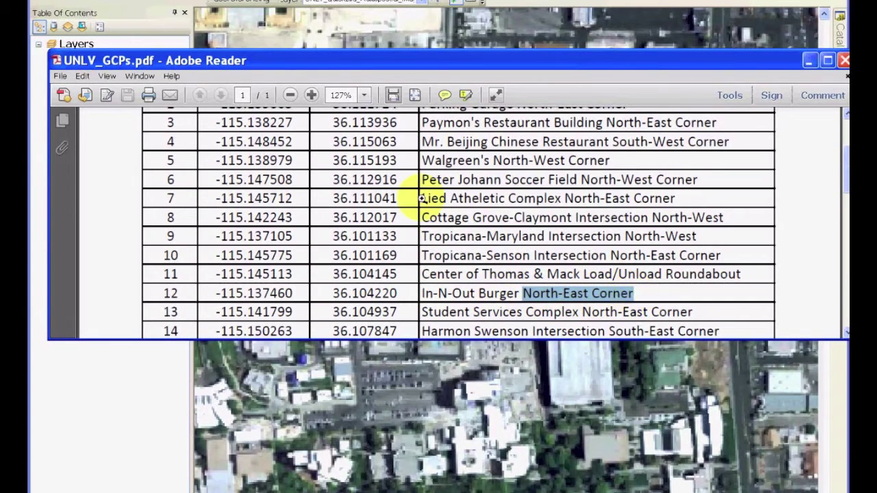
click(402, 48)
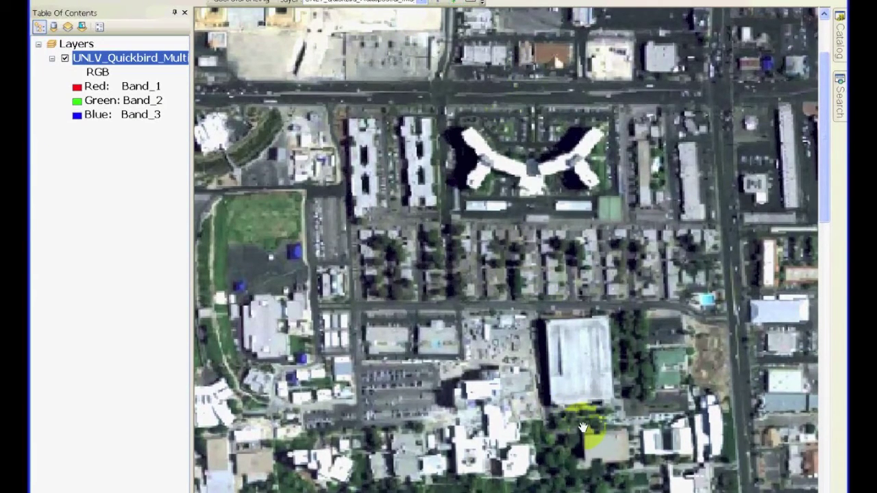
- Pan south across the QuickBird image toward the downtown street blocks
drag(588, 411, 583, 308)
drag(643, 444, 642, 228)
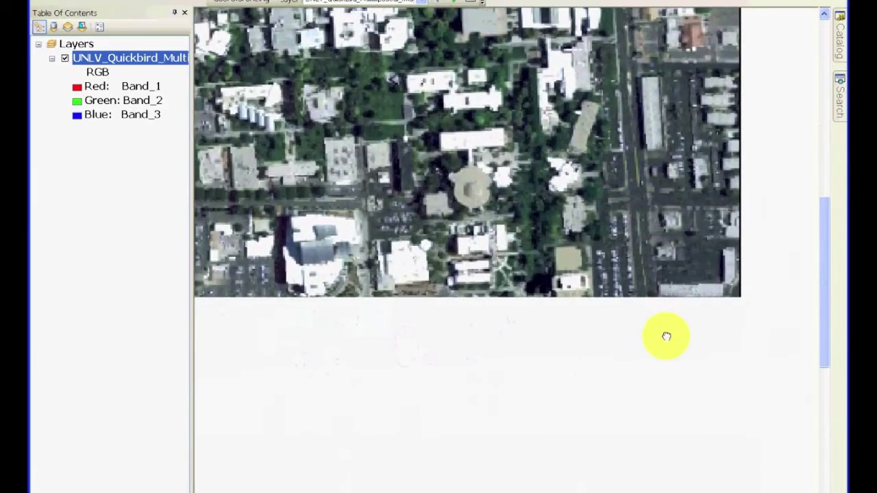
drag(670, 409, 634, 233)
drag(637, 346, 625, 234)
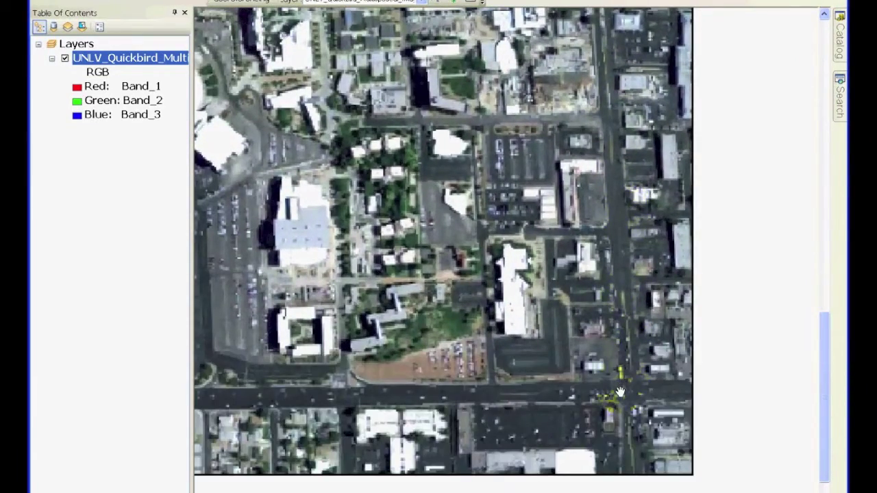
drag(620, 394, 589, 225)
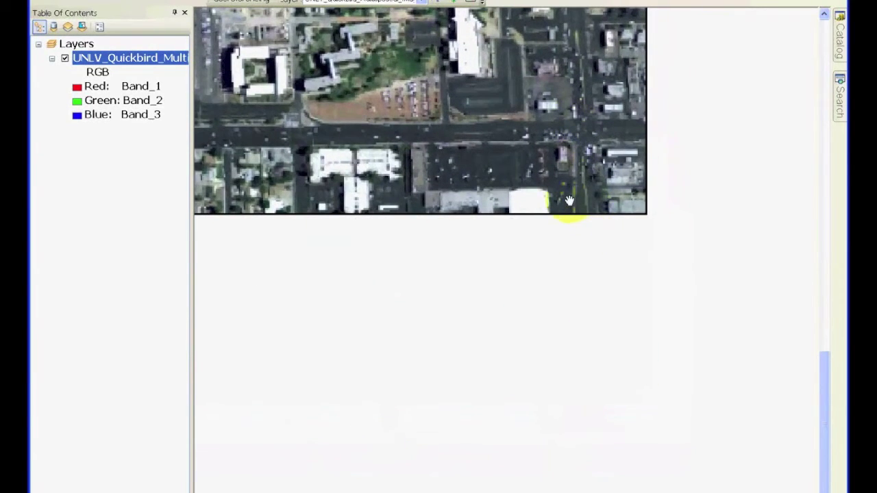
drag(577, 197, 622, 412)
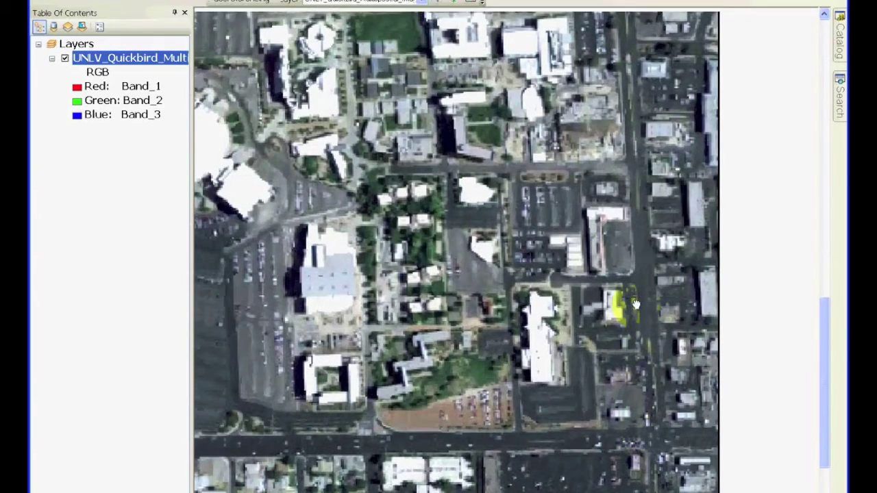
drag(636, 303, 626, 352)
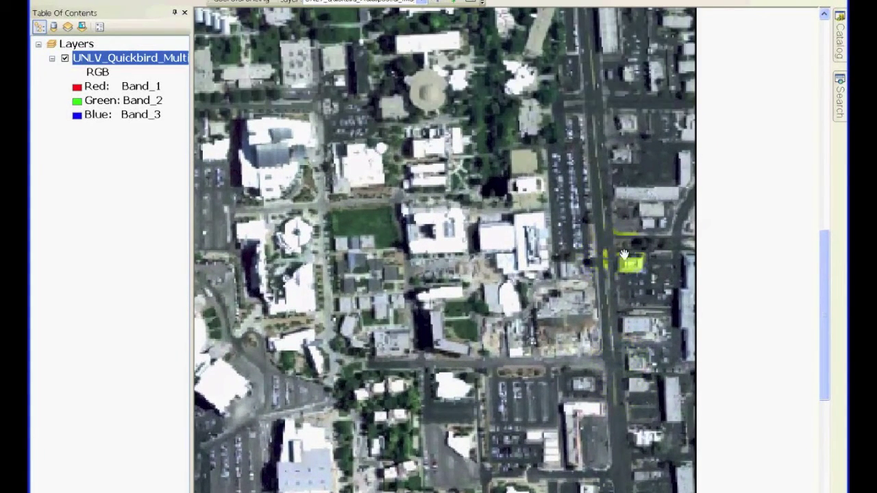
drag(628, 347, 620, 326)
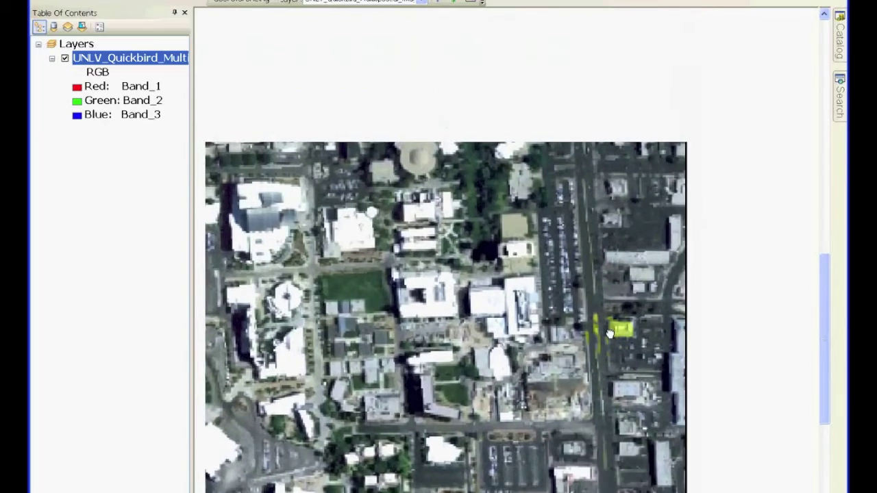
drag(573, 242, 568, 270)
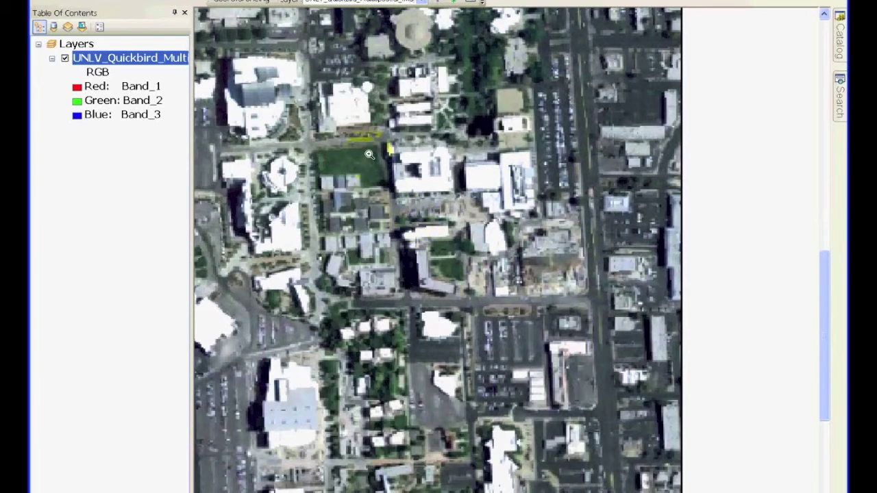
- Zoom in on the downtown block near the lawn for the next control point
drag(354, 131, 738, 454)
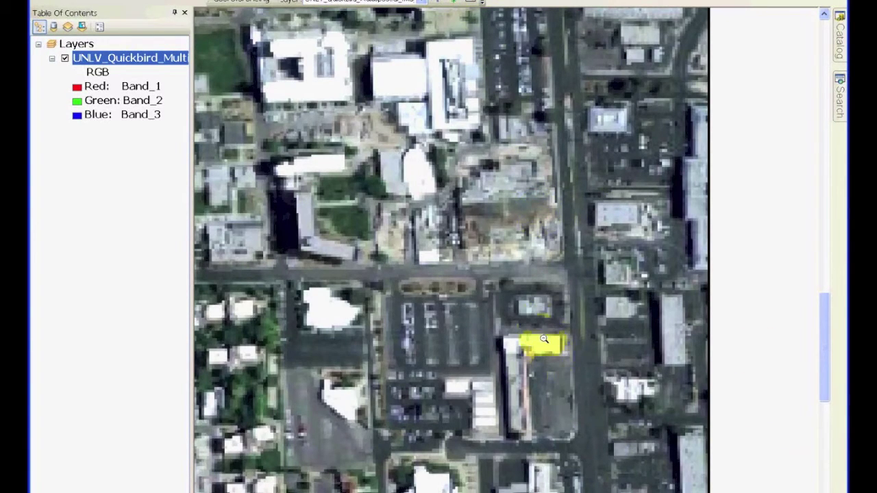
scroll(541, 346, down, 1)
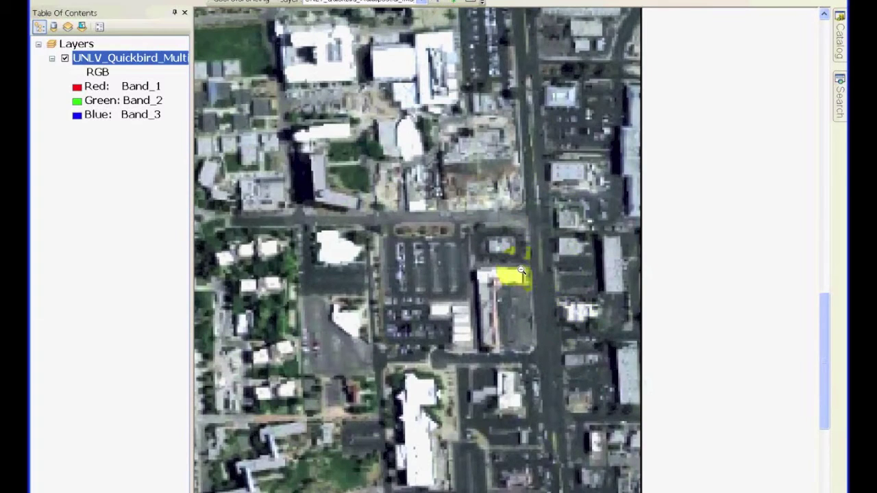
scroll(520, 278, down, 1)
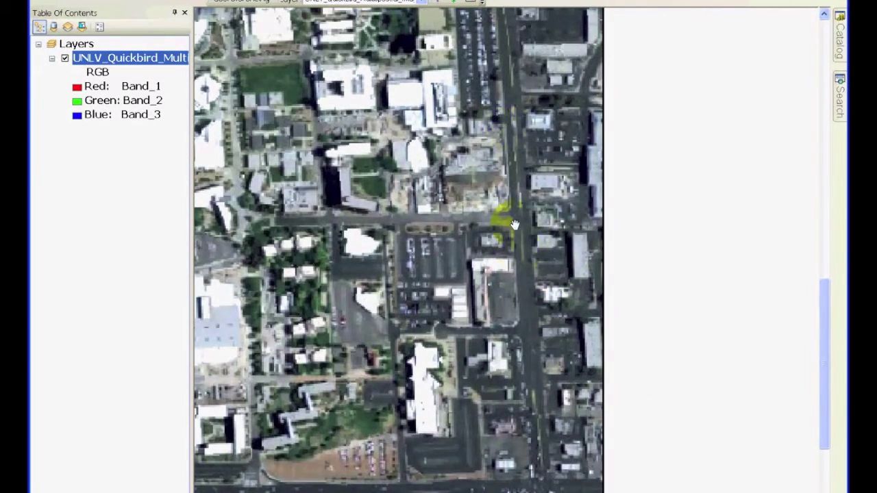
scroll(515, 225, down, 1)
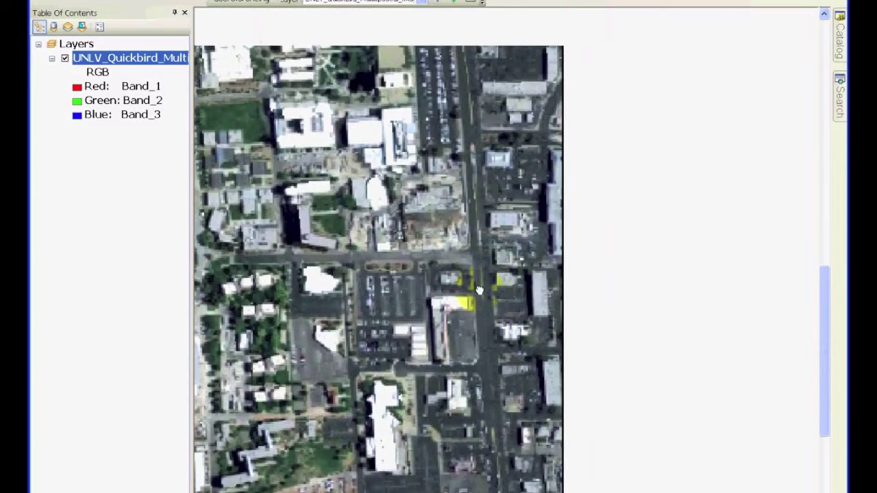
click(457, 3)
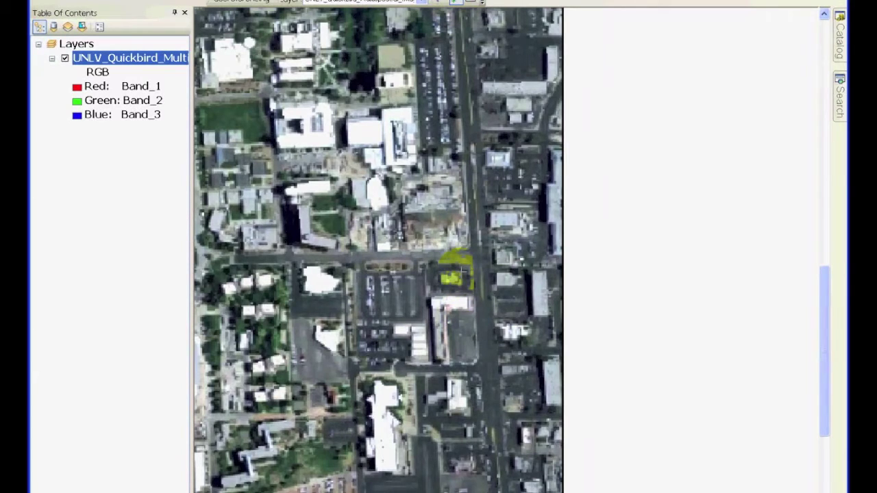
- Place a control point on the In-N-Out building corner at X -115.137460, Y 36.104145
click(463, 272)
right_click(466, 272)
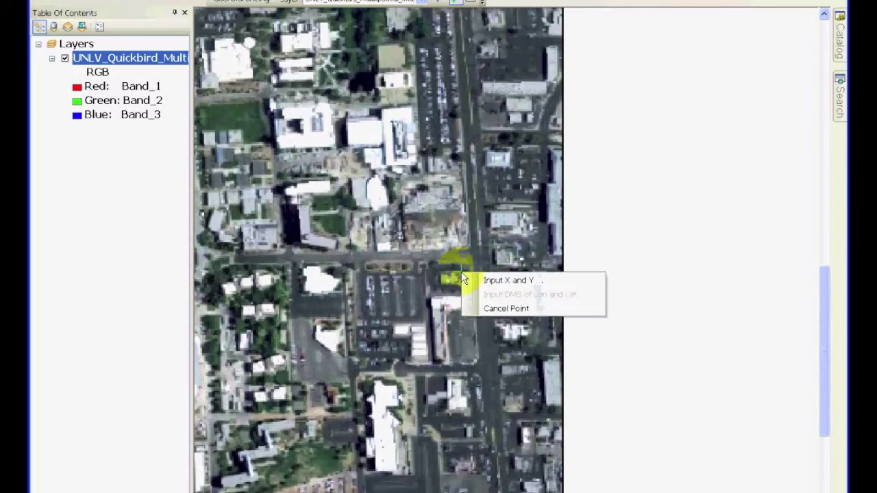
click(492, 281)
drag(424, 217, 379, 217)
key(BackSpace)
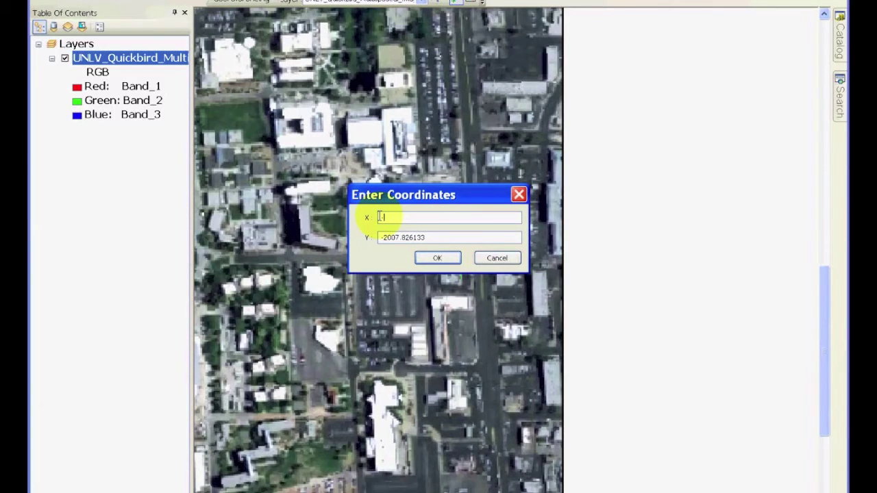
text(-115. 137460)
drag(433, 239, 368, 237)
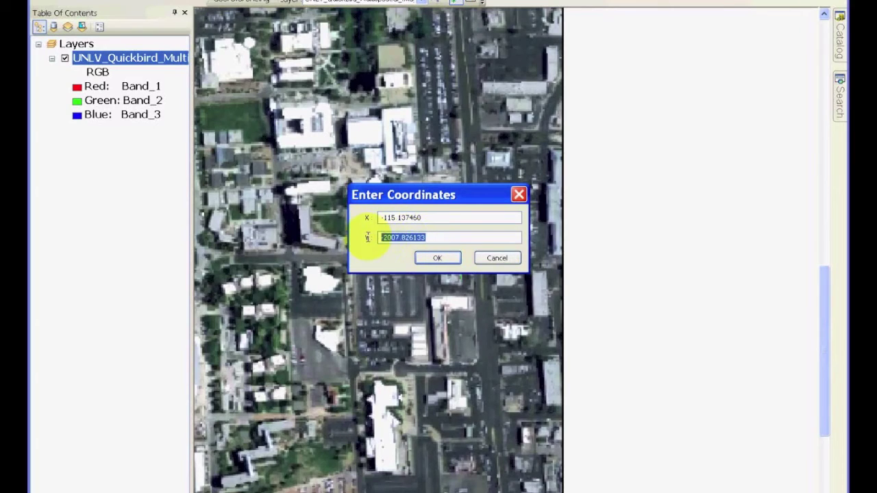
text(36)
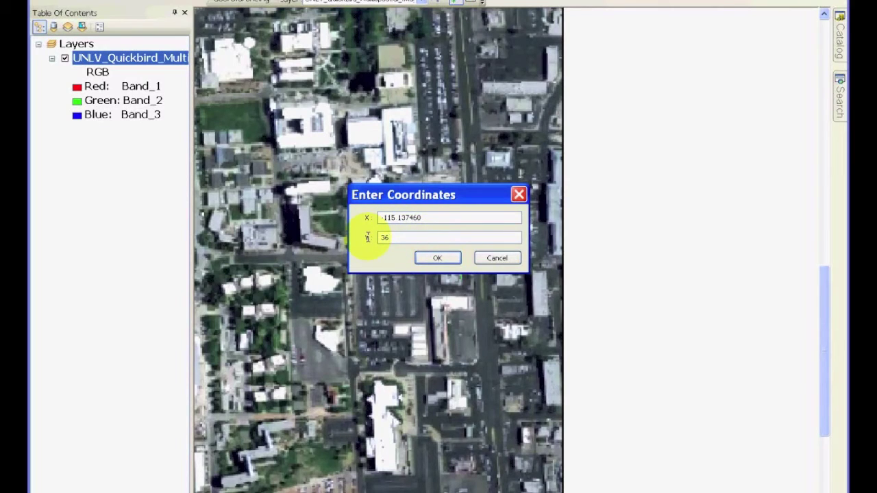
text(.104145)
click(434, 260)
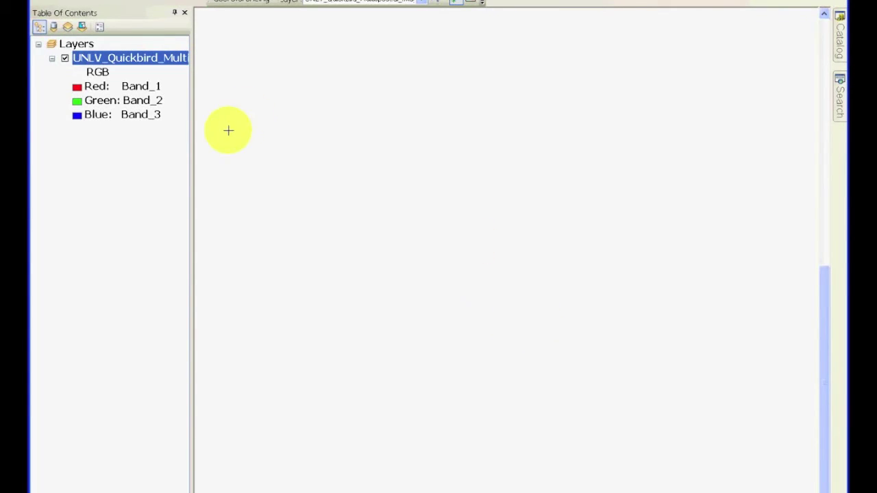
- Zoom to the UNLV_Quickbird layer to show the whole warped image, then refresh the warp
right_click(122, 63)
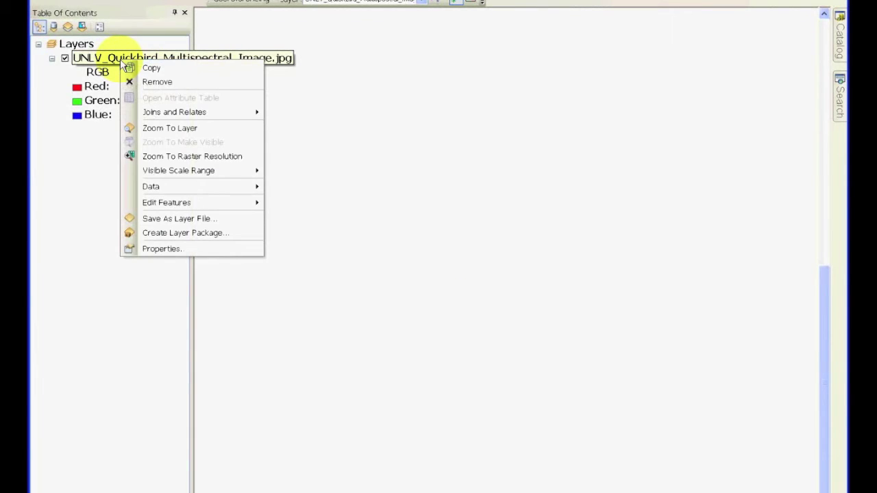
click(155, 134)
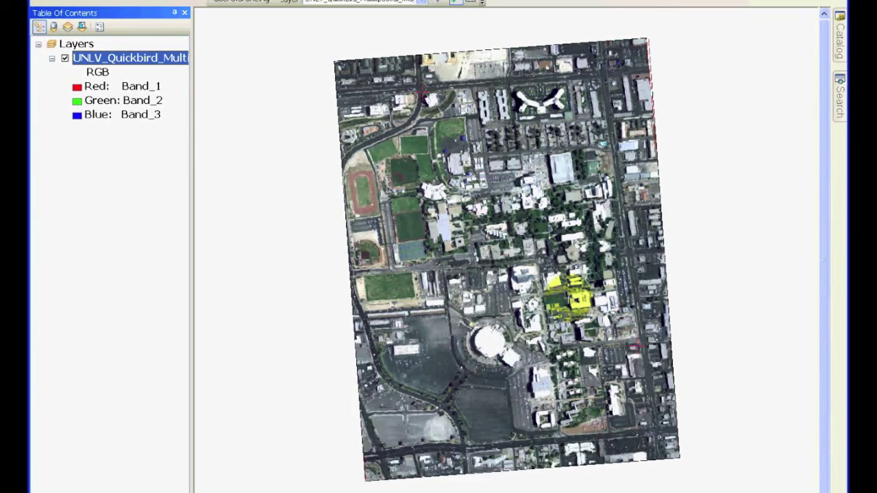
click(332, 401)
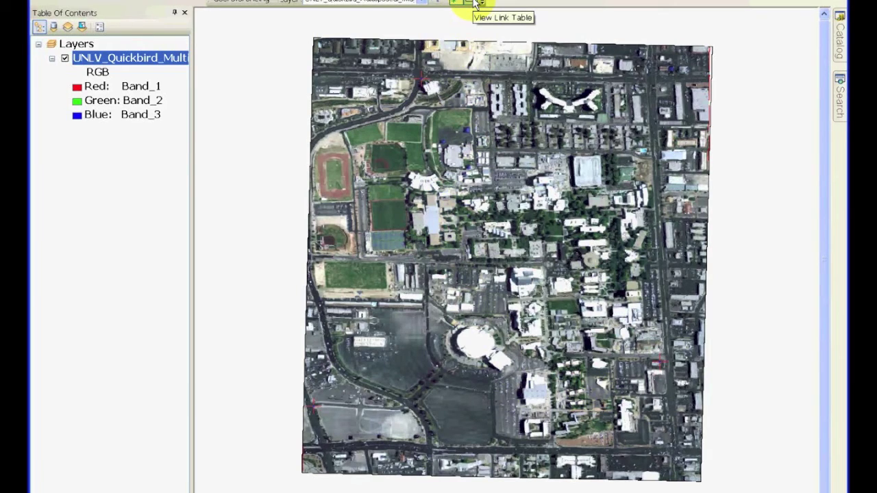
- Open the Link Table with its three control links and drag it fully into view
click(473, 3)
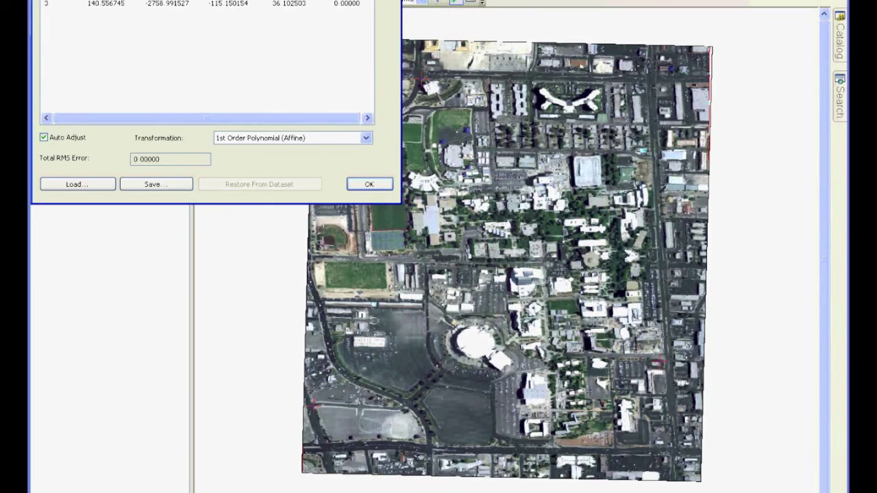
drag(199, 0, 235, 68)
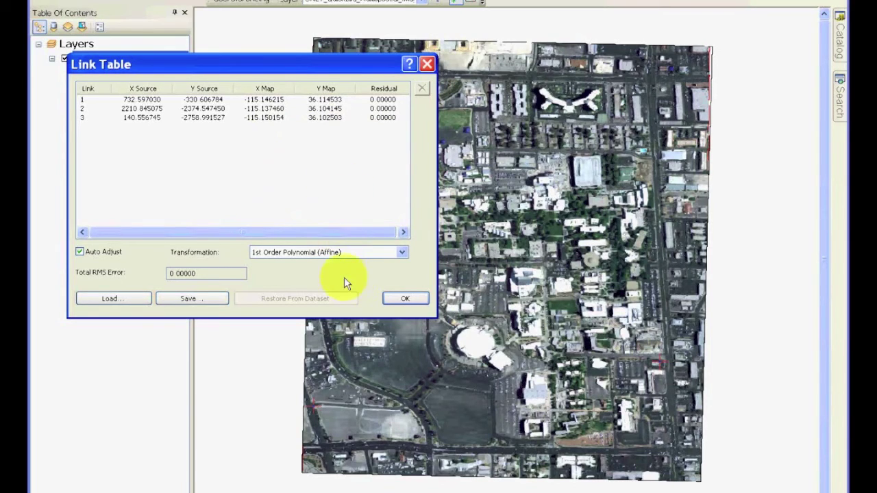
click(403, 252)
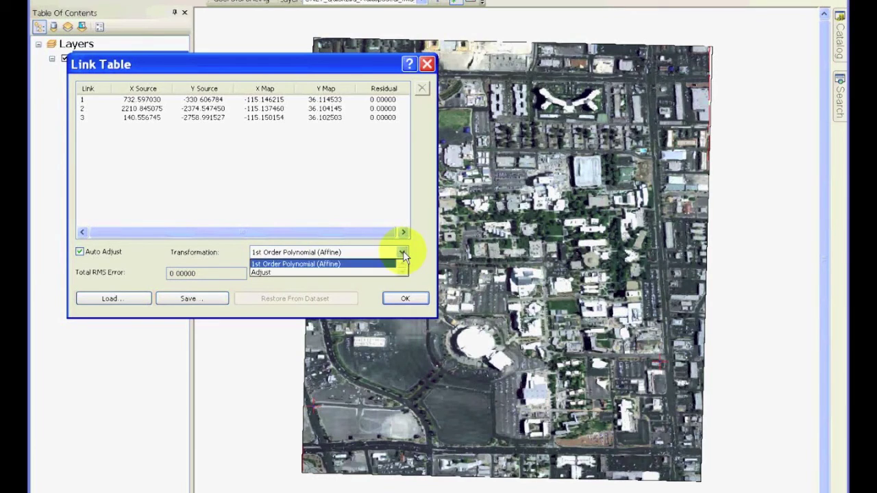
click(318, 264)
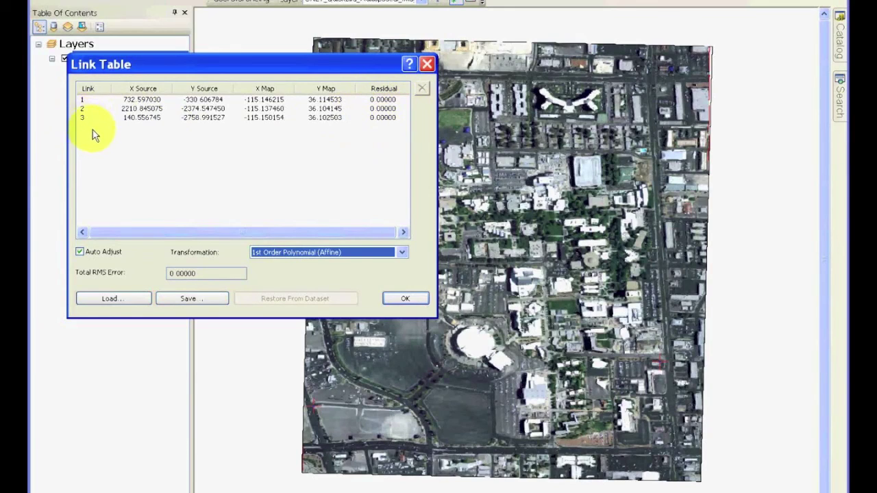
click(82, 110)
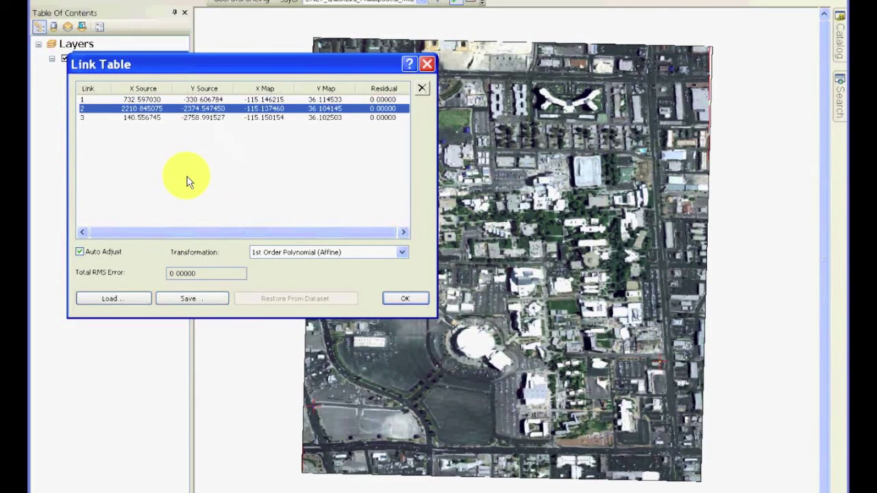
click(411, 298)
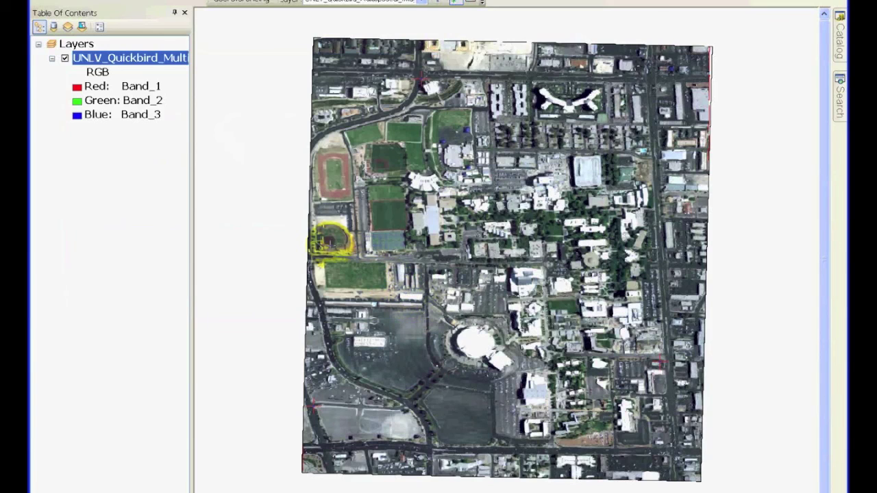